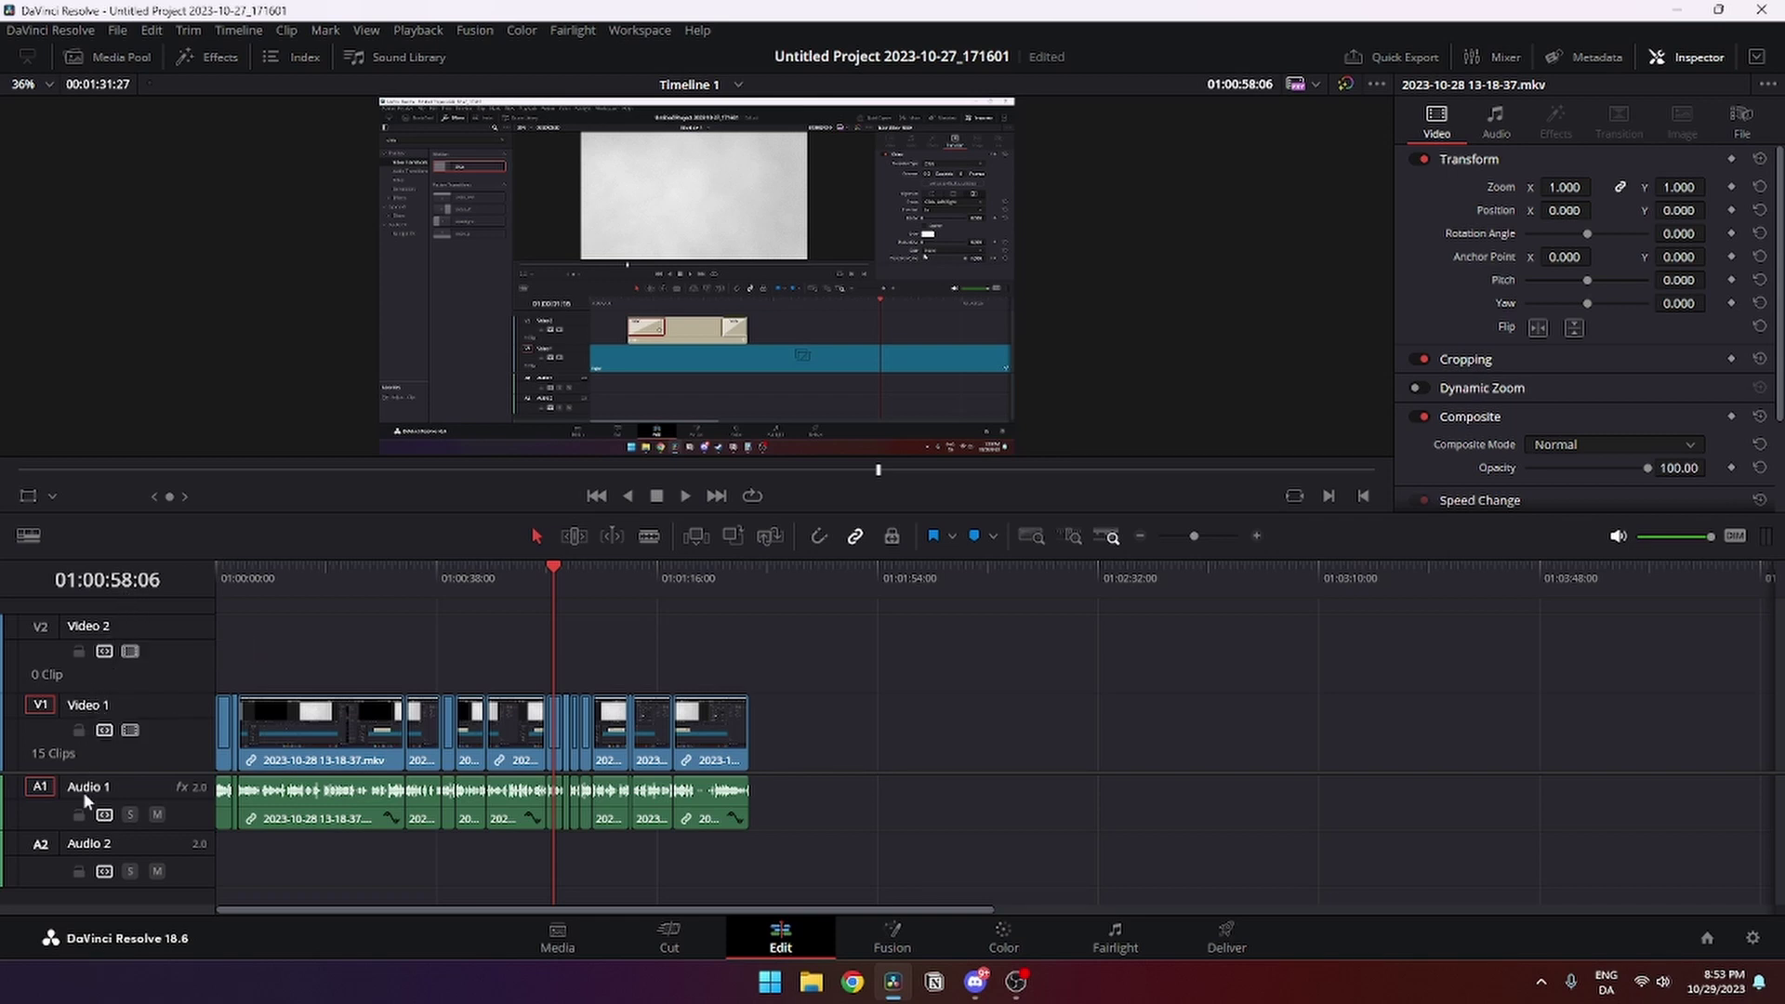
Add a Video 3 track from the video track header's context menu.
right_click(173, 725)
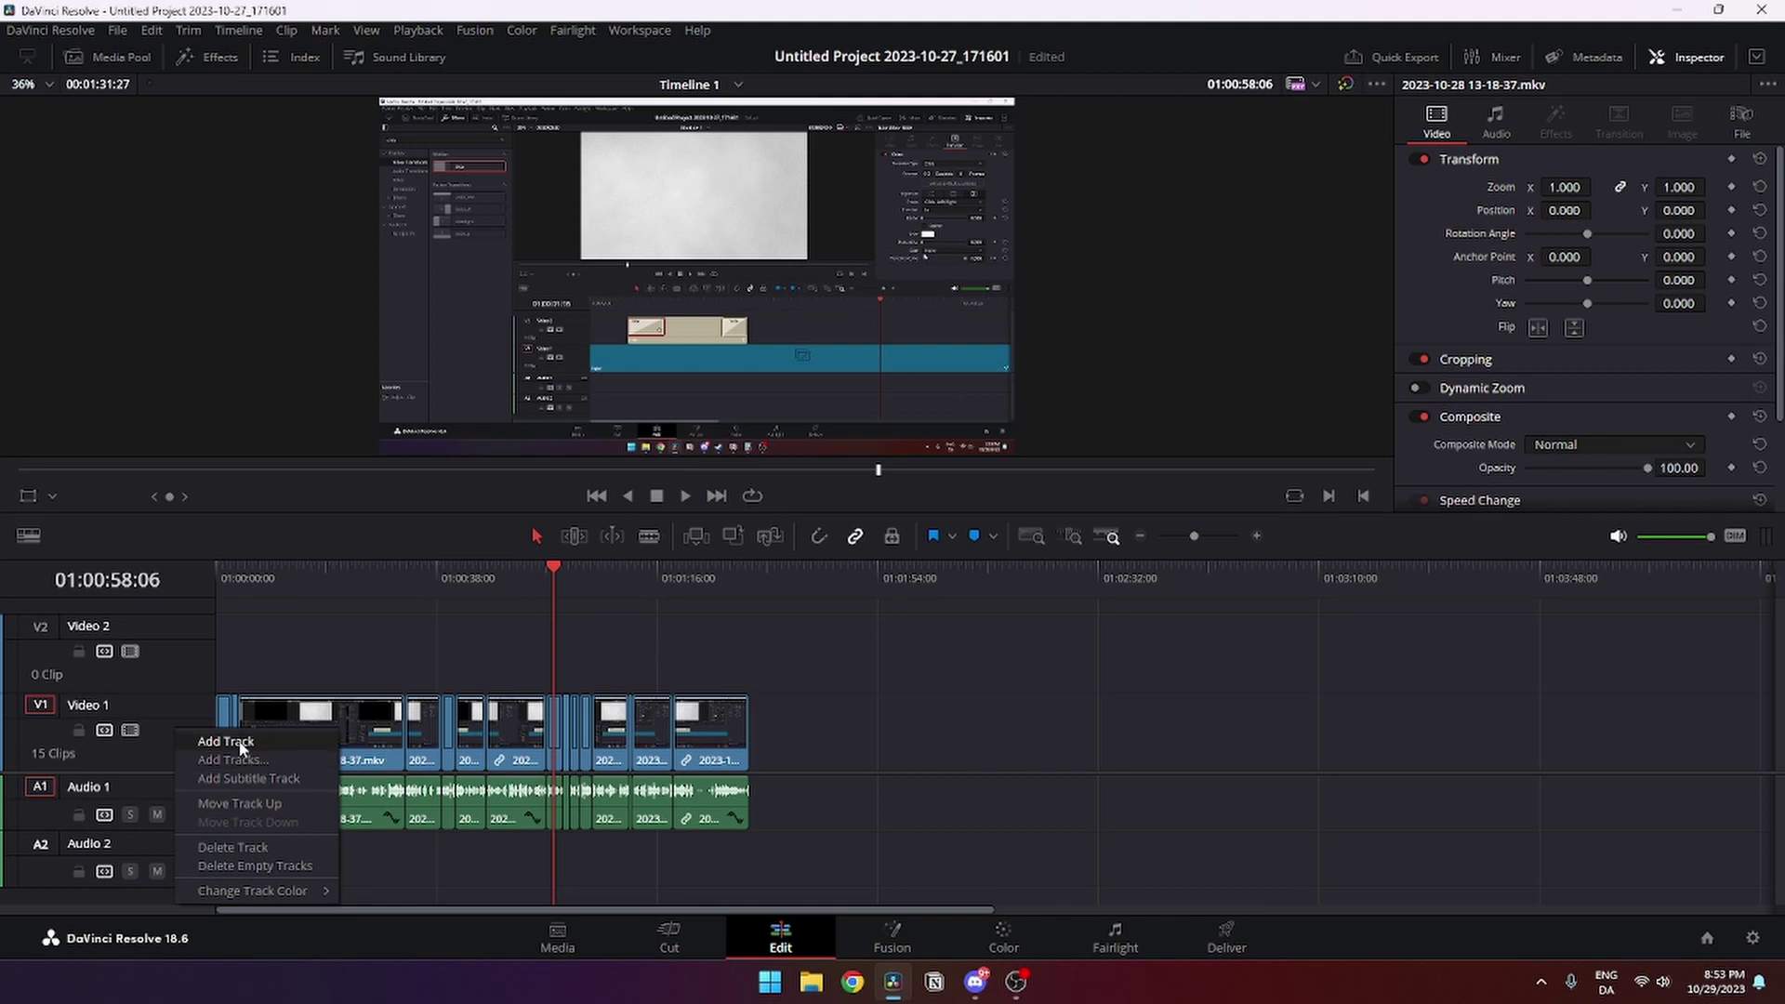
click(224, 742)
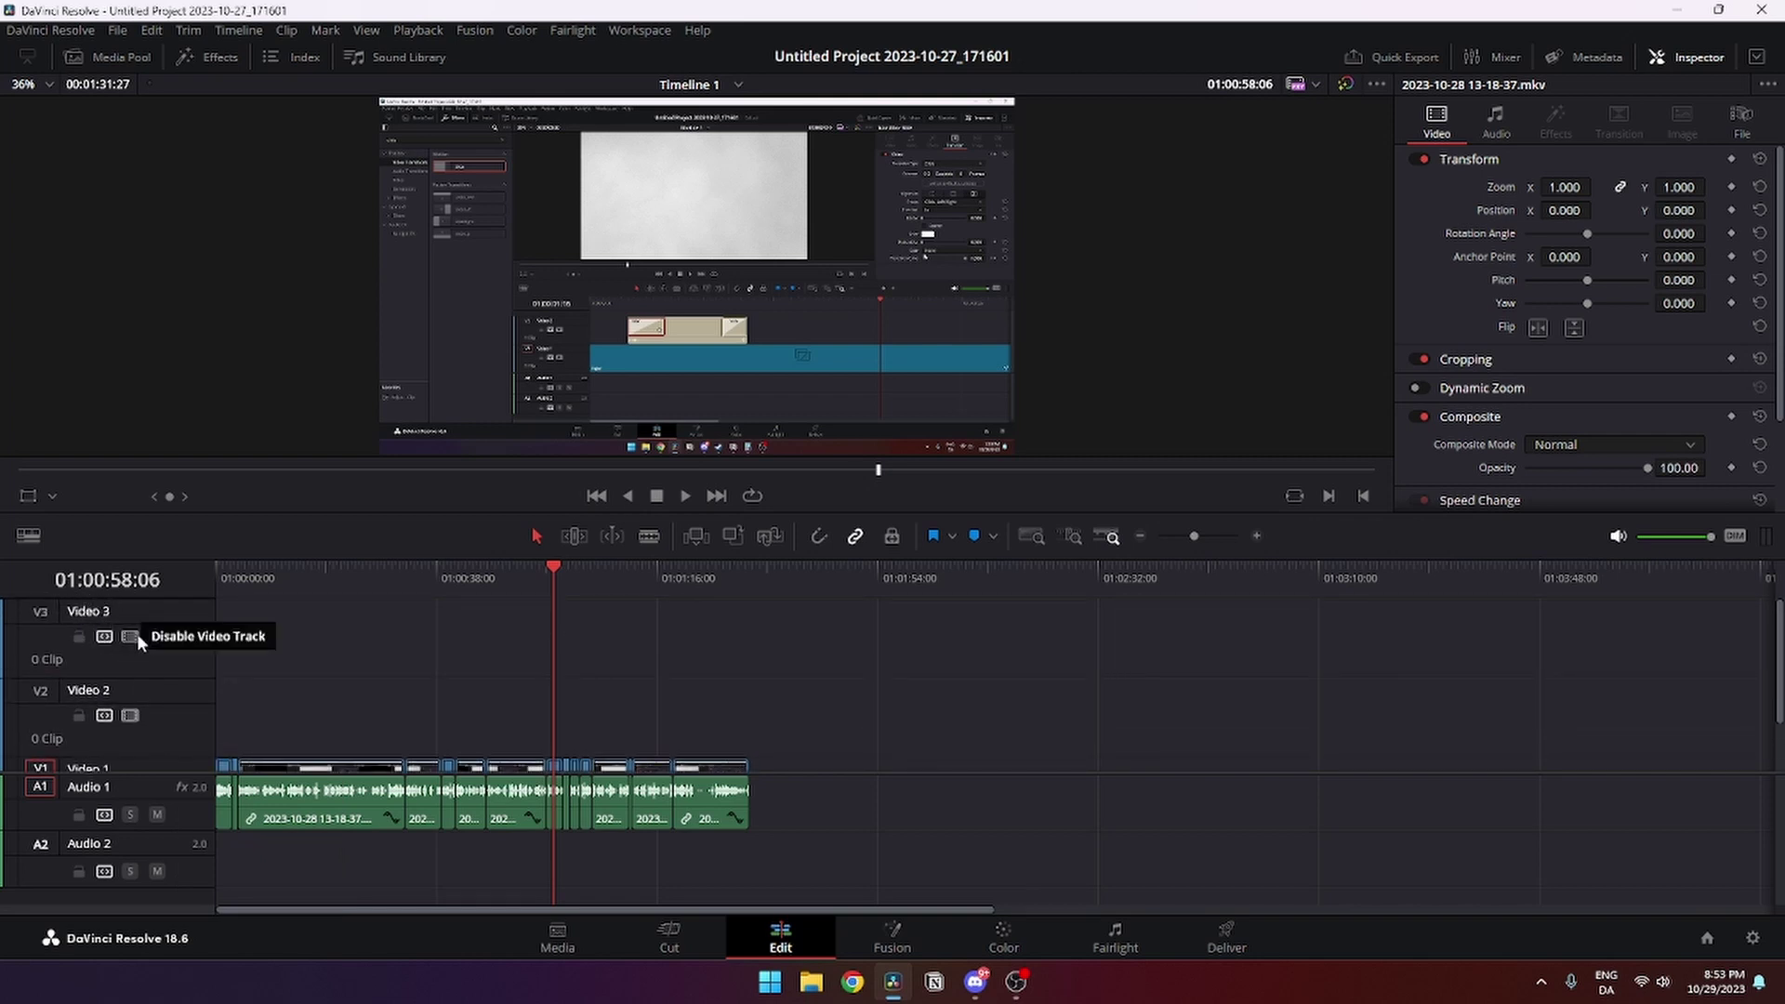
scroll(137, 669, down, 2)
Add a mono Audio 3 track via the audio track header's Add Track menu.
right_click(146, 836)
mouse_move(198, 629)
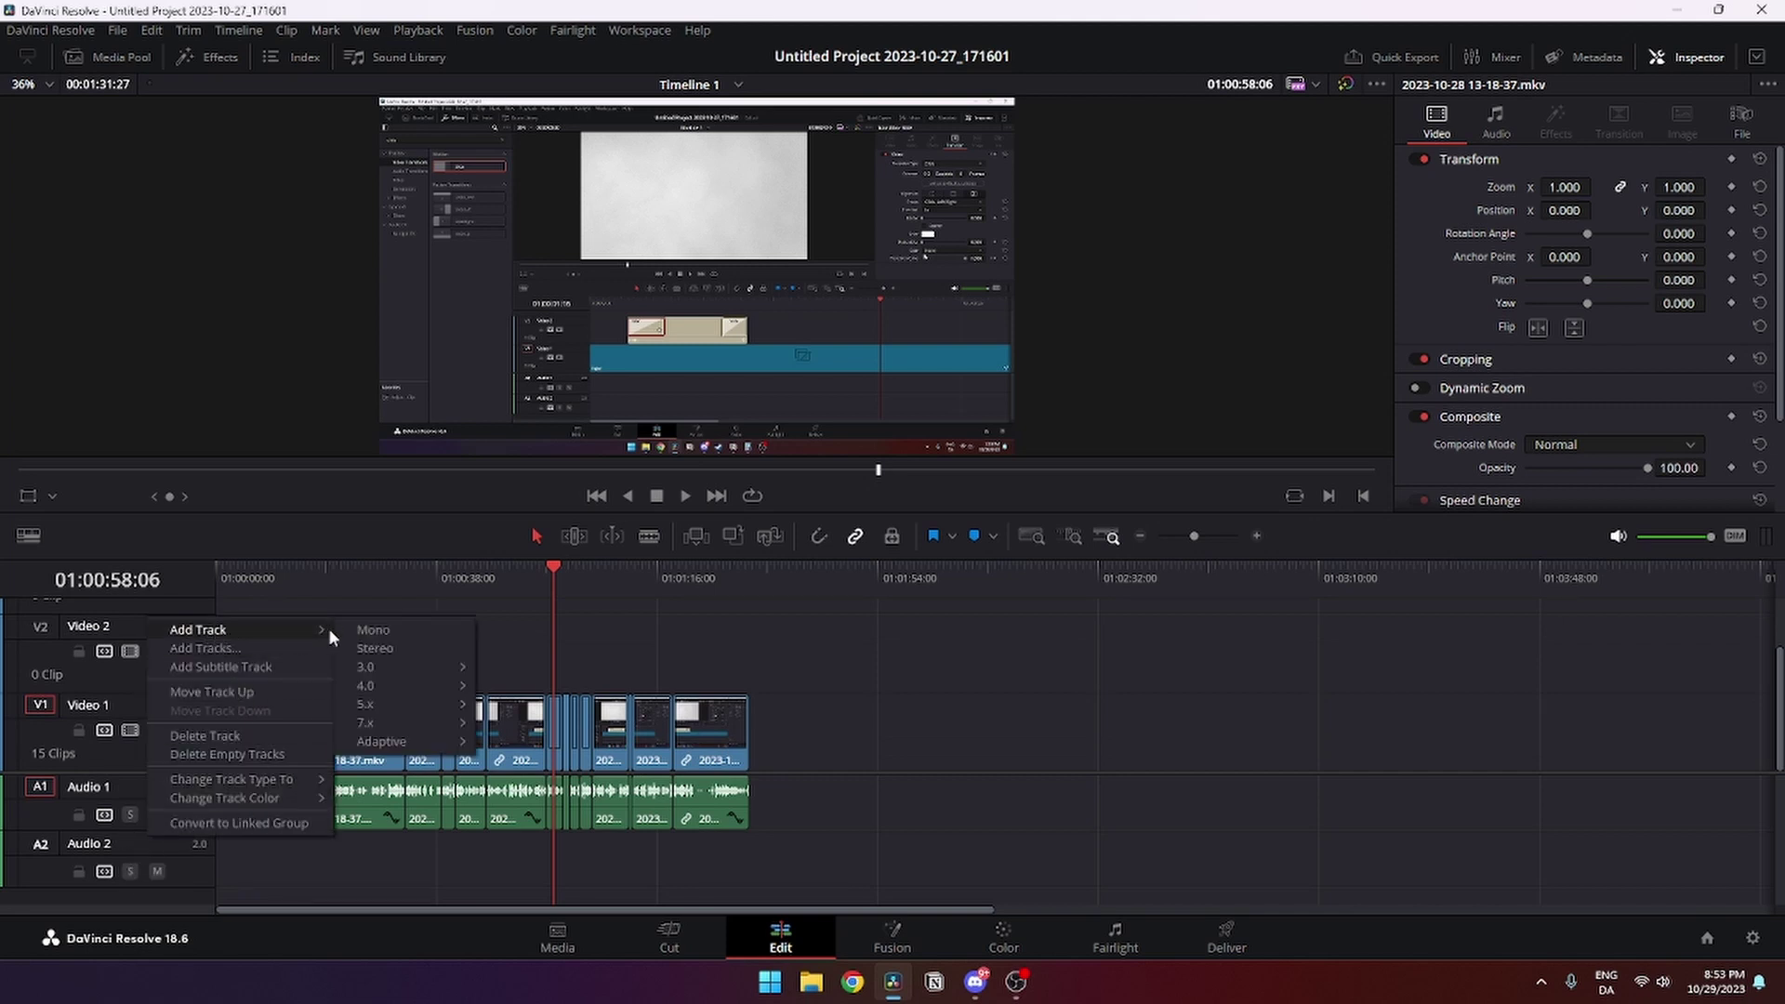
click(377, 649)
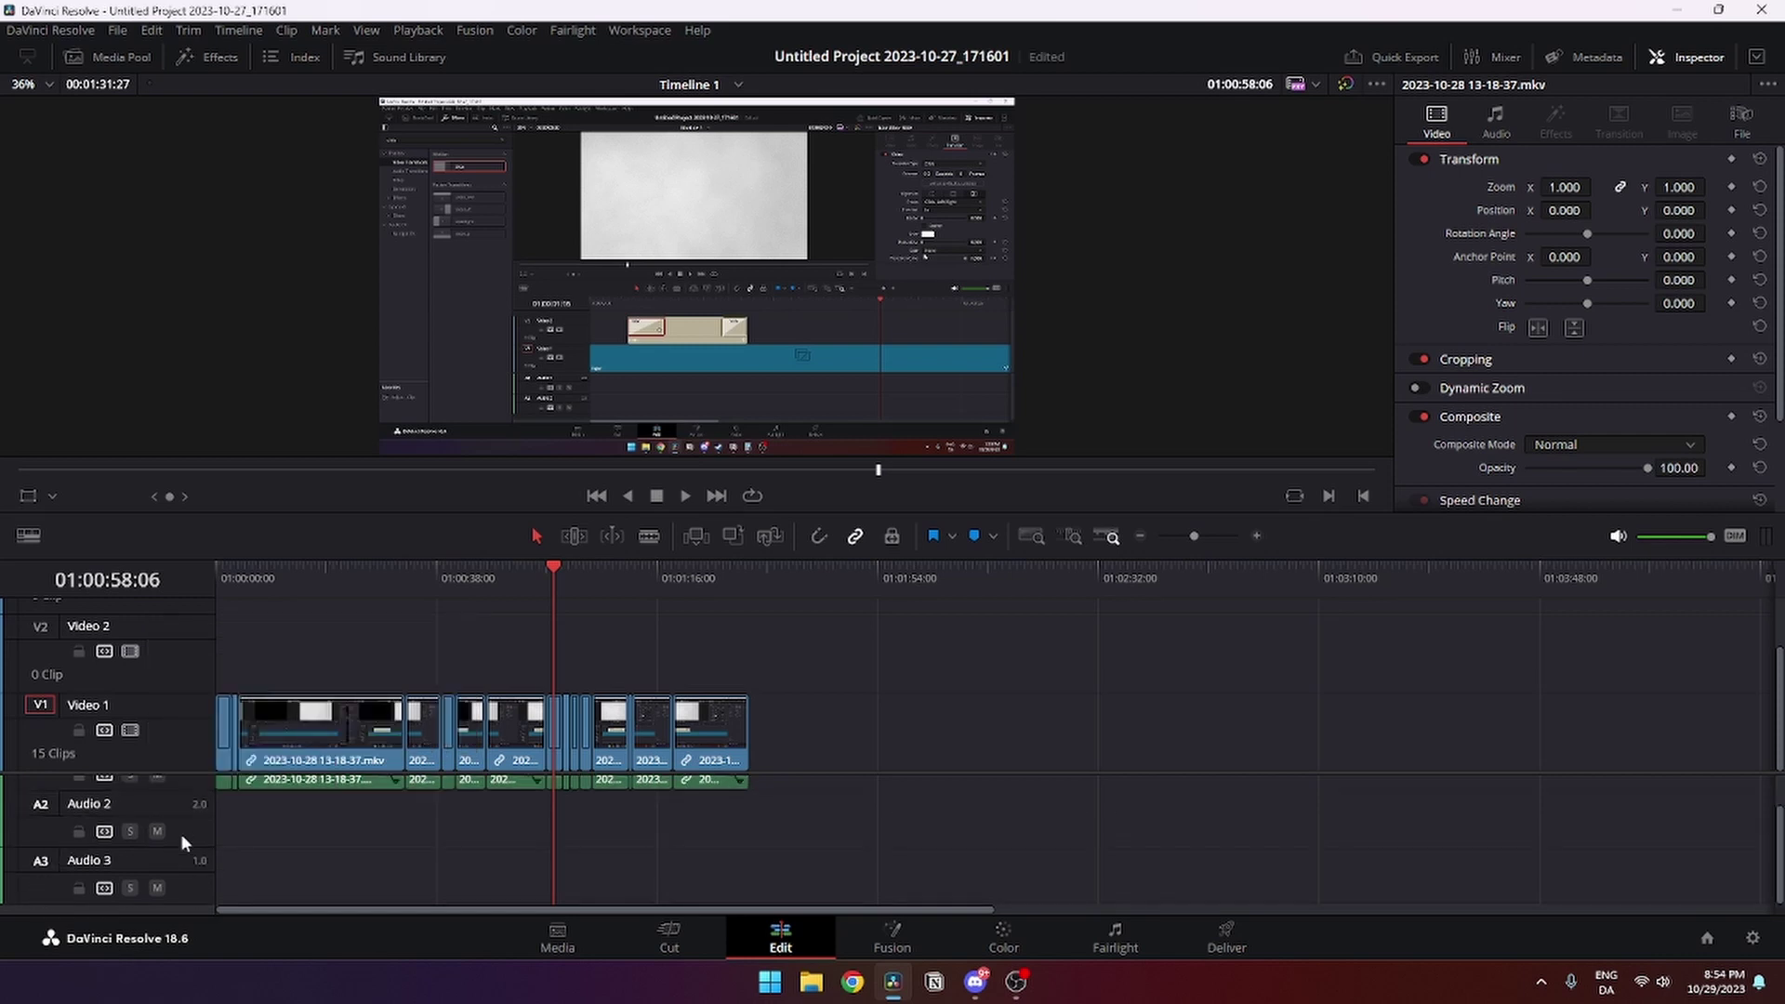